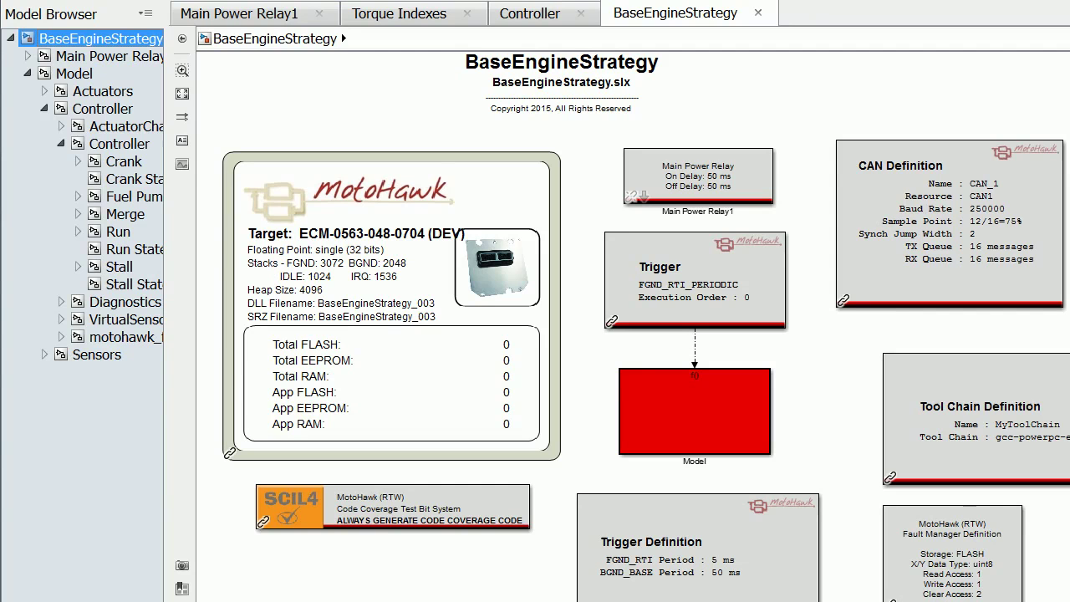
Inspect the MotoHawk target, Main Power Relay and CAN Definition blocks, then open the red Model block
left_click(477, 219)
left_click(617, 220)
left_click(499, 181)
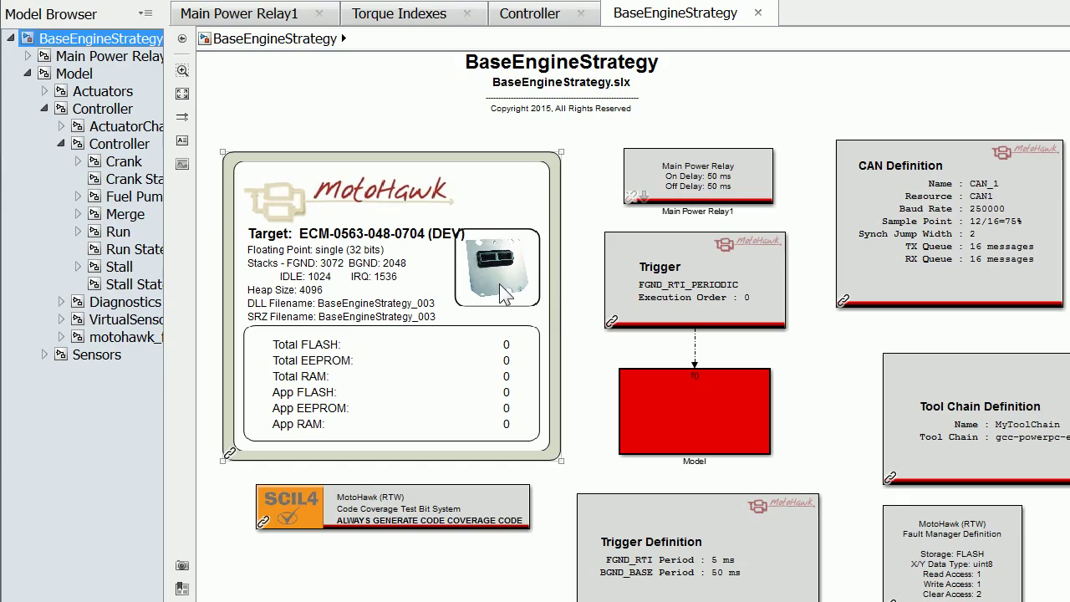
left_click(753, 380)
left_click(840, 243)
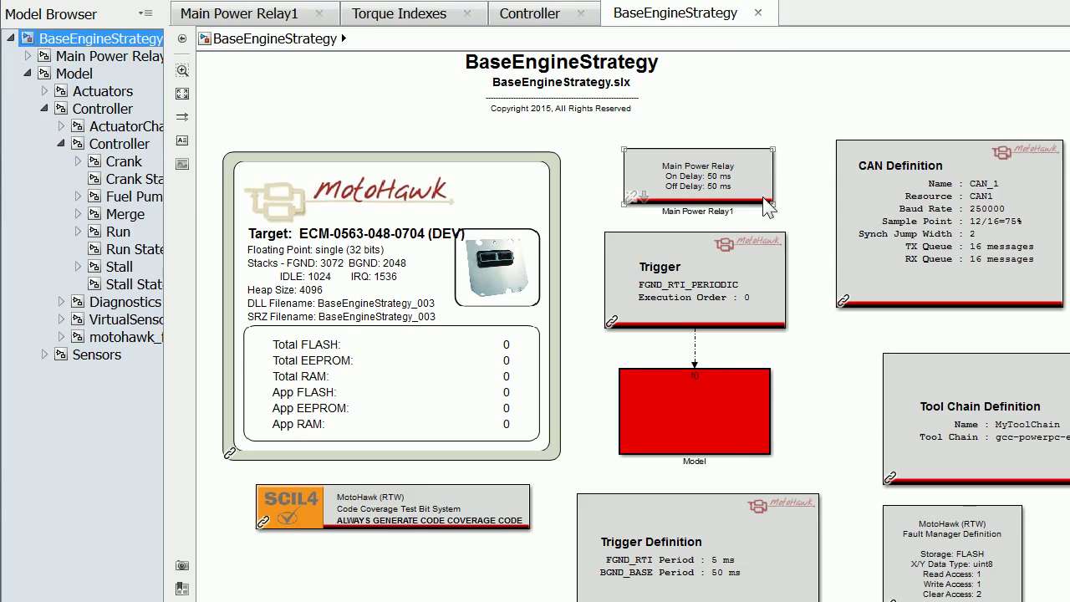
left_click(840, 520)
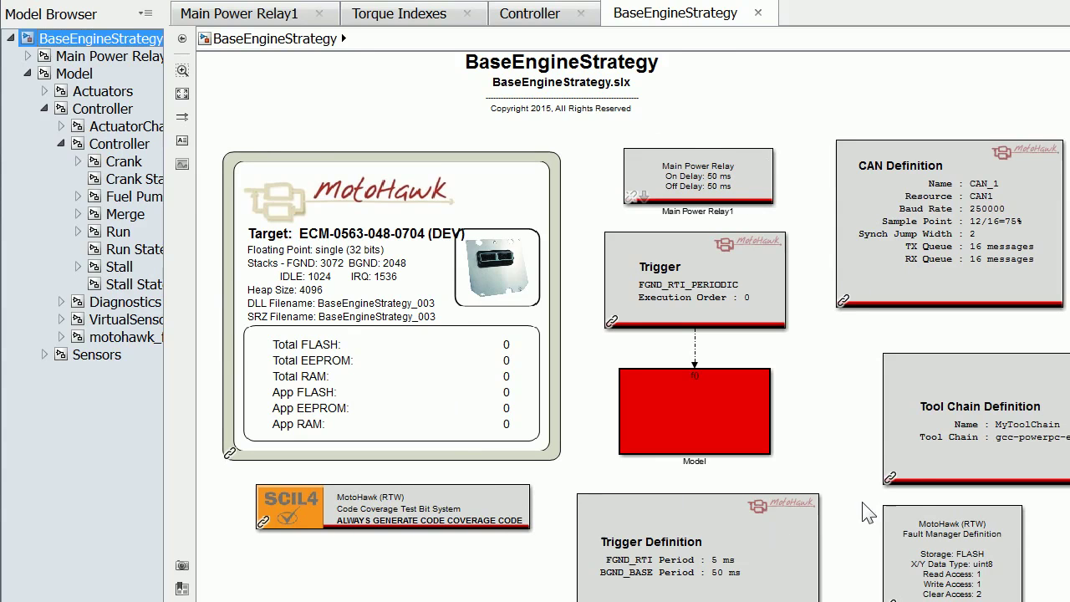
left_click(756, 413)
left_click(71, 73)
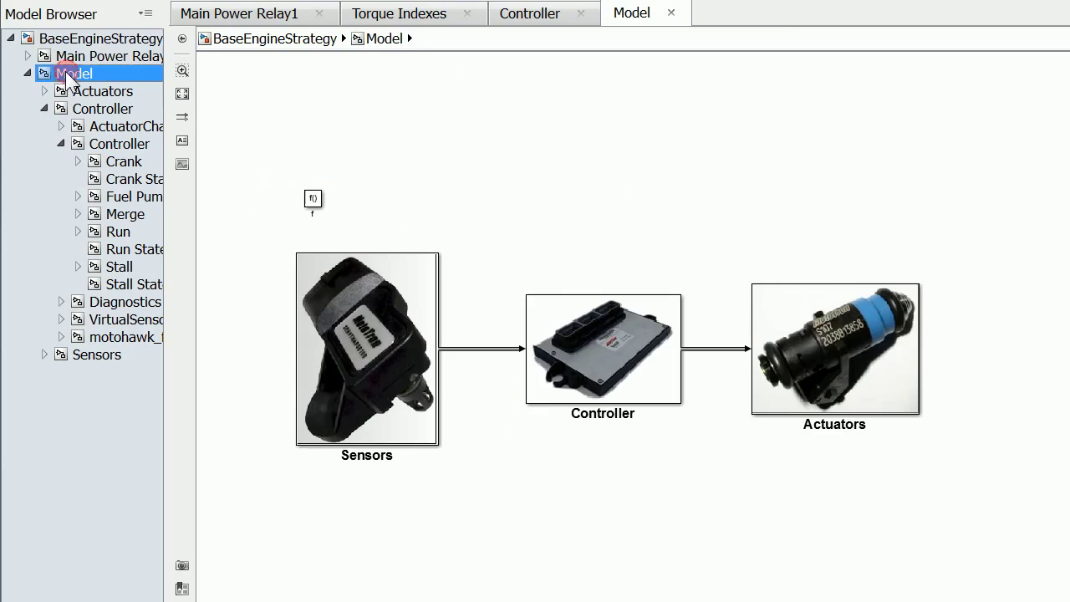
left_click(493, 512)
left_click(90, 356)
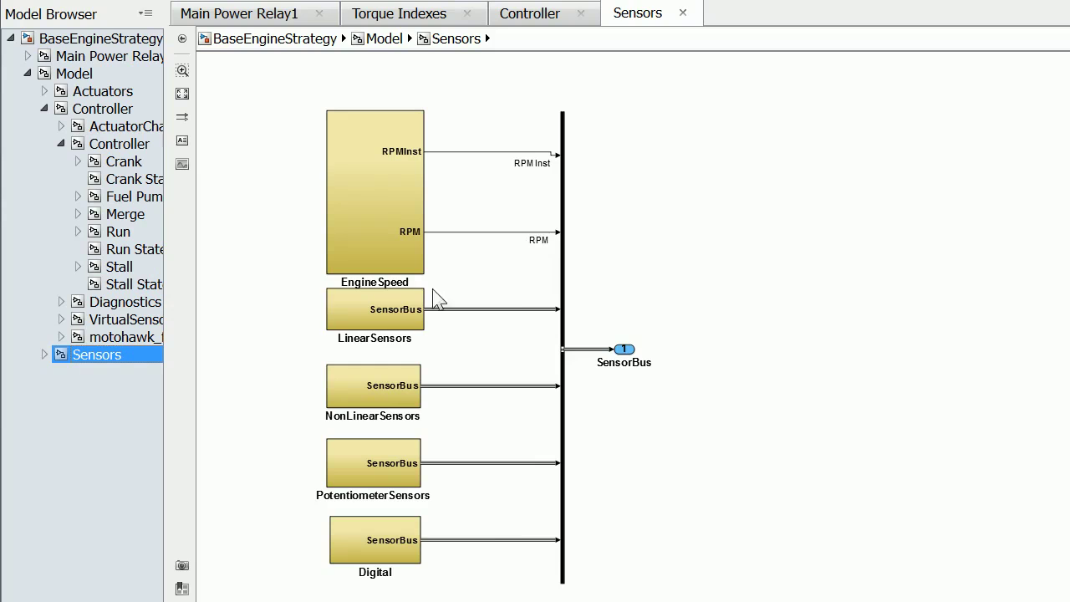
left_click(398, 317)
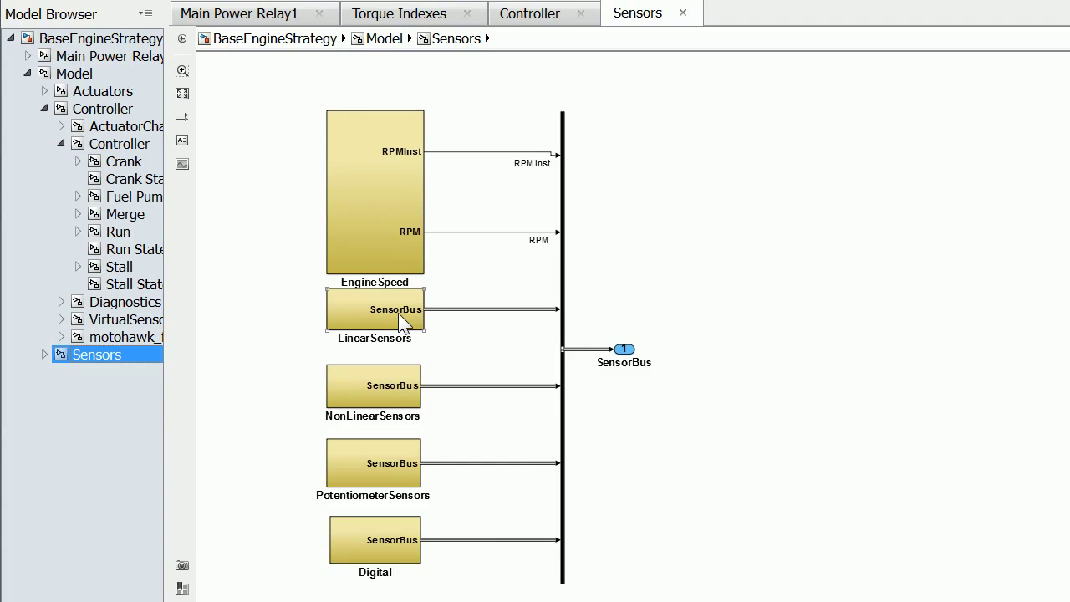
left_click(508, 343)
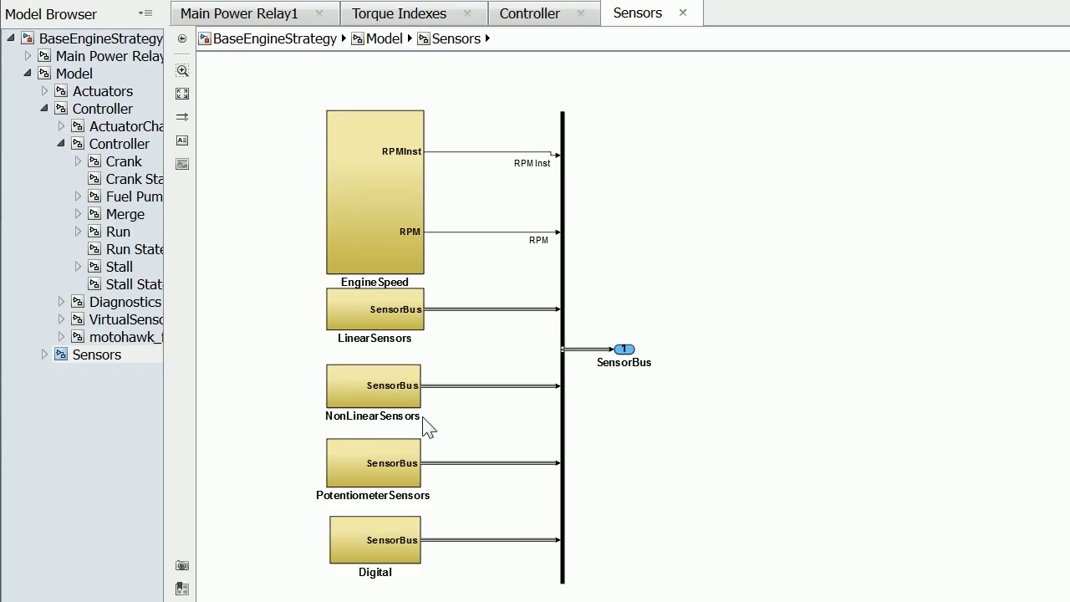
left_click(407, 493)
left_click(65, 74)
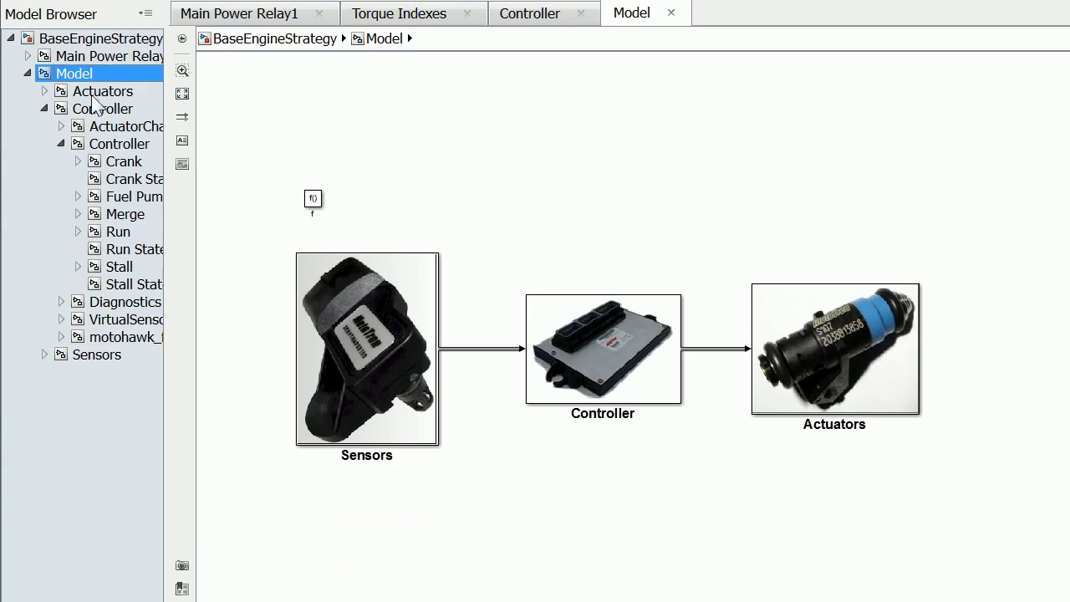
View the Actuators subsystem and inspect its Coil Control, Injector Control and HBridge blocks
left_click(91, 91)
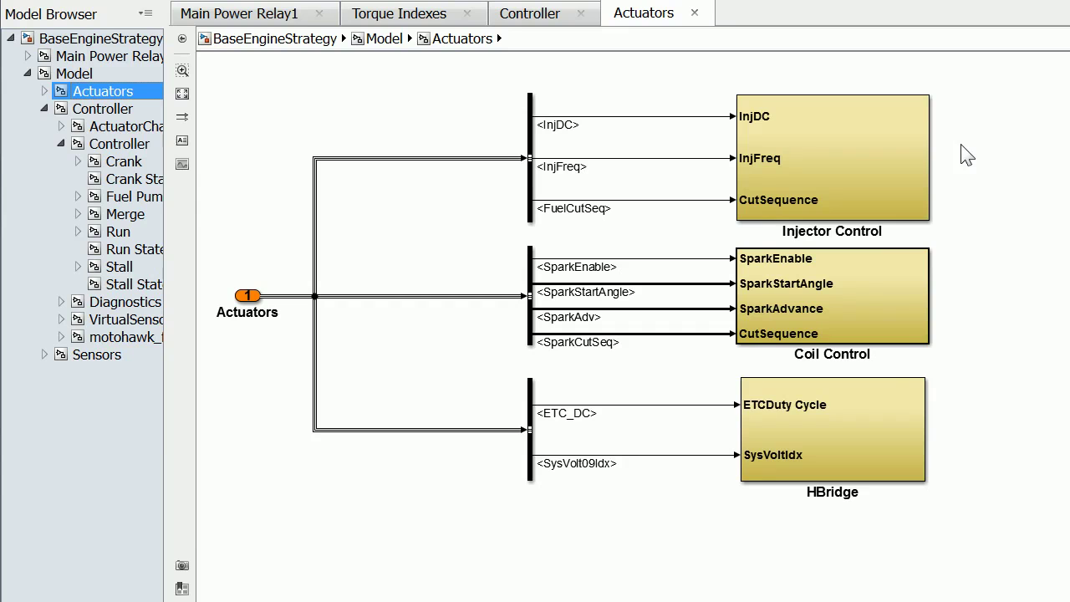
left_click(813, 275)
left_click(820, 167)
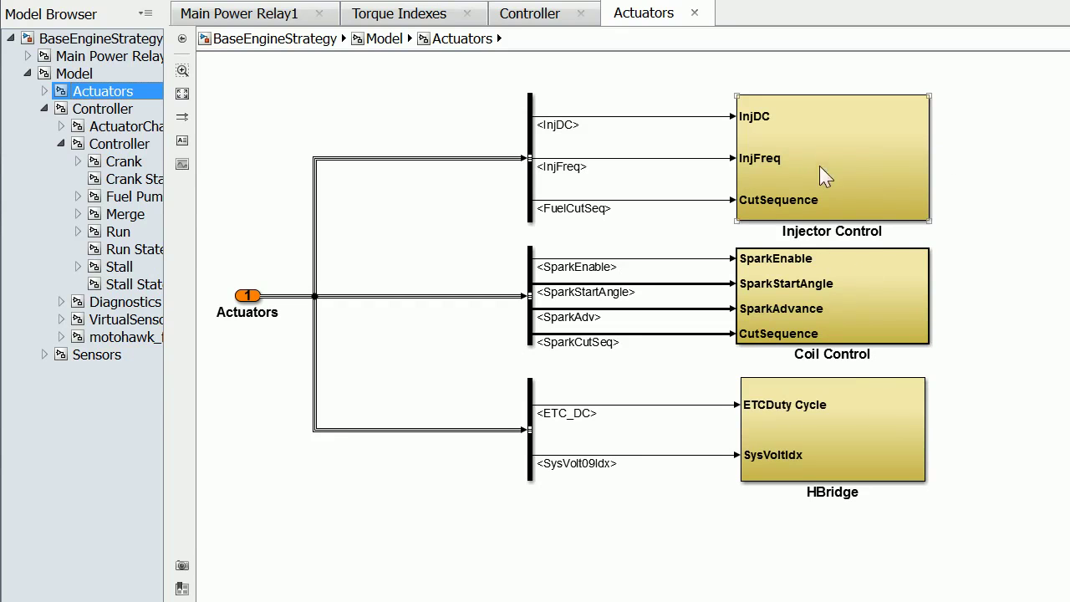
left_click(933, 193)
left_click(926, 318)
left_click(828, 491)
left_click(936, 414)
Browse the Controller subsystem's Diagnostics and VirtualSensors subsystems from the Model Browser
left_click(84, 110)
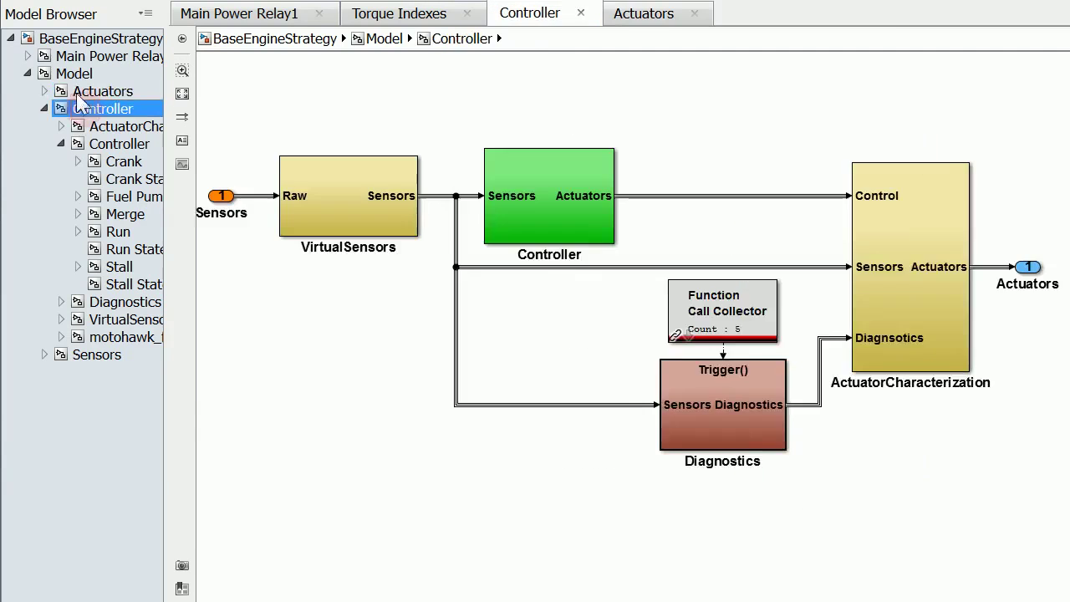
left_click(63, 73)
left_click(203, 163)
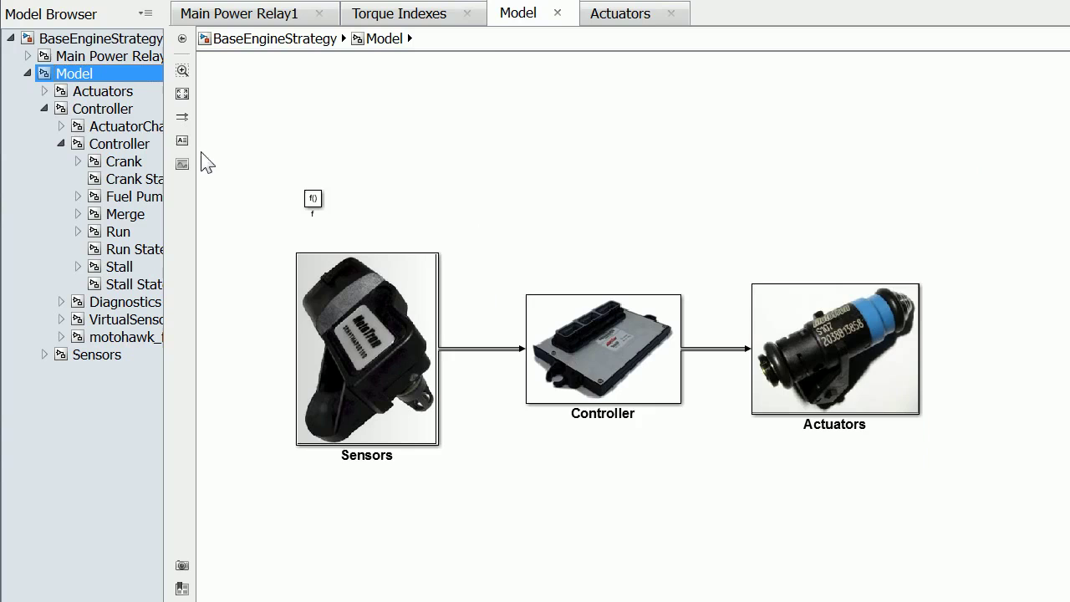
left_click(92, 109)
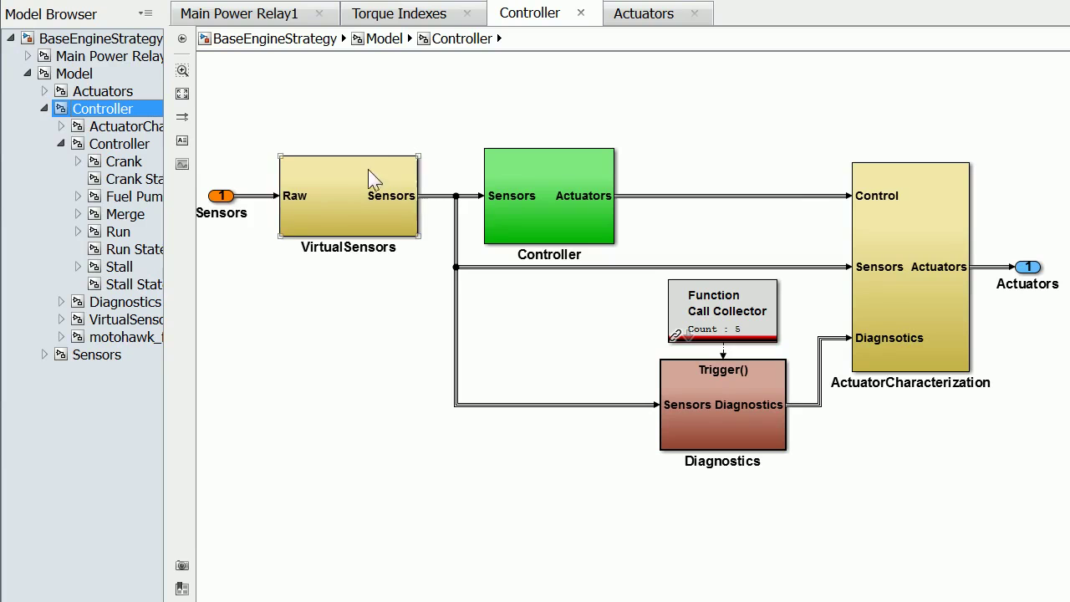
left_click(100, 302)
left_click(116, 317)
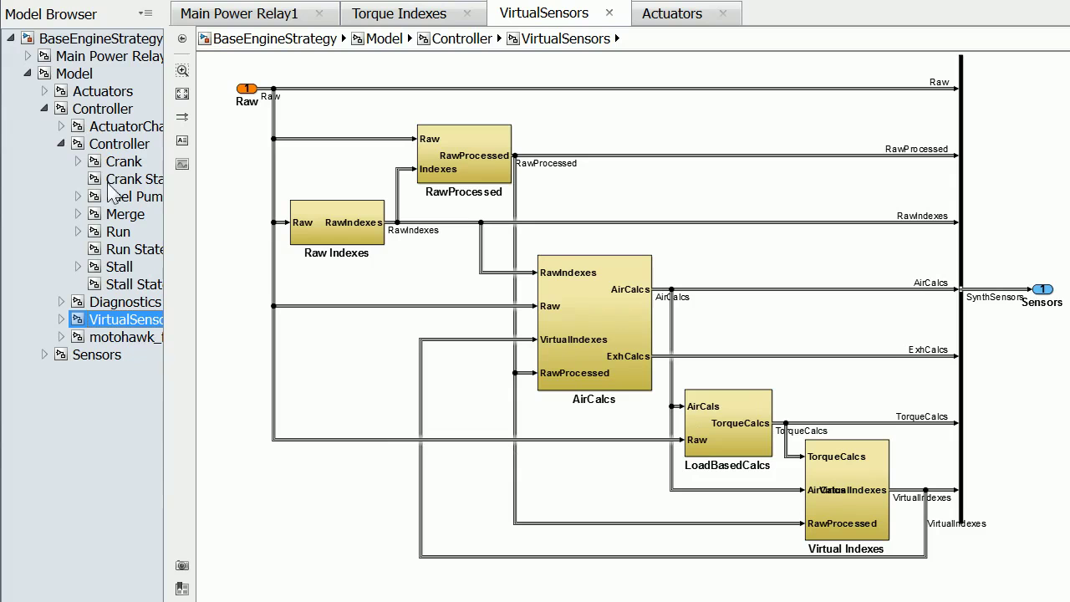
Go back to Model > Controller and open the inner Controller with the Stall, Crank and Run algorithms
left_click(93, 145)
left_click(94, 110)
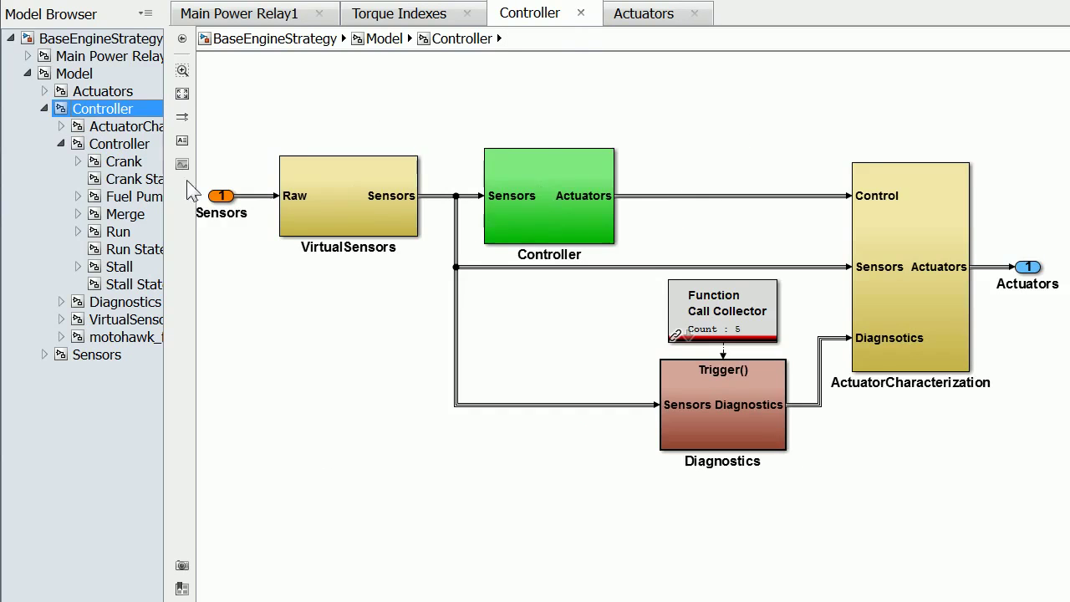
left_click(128, 145)
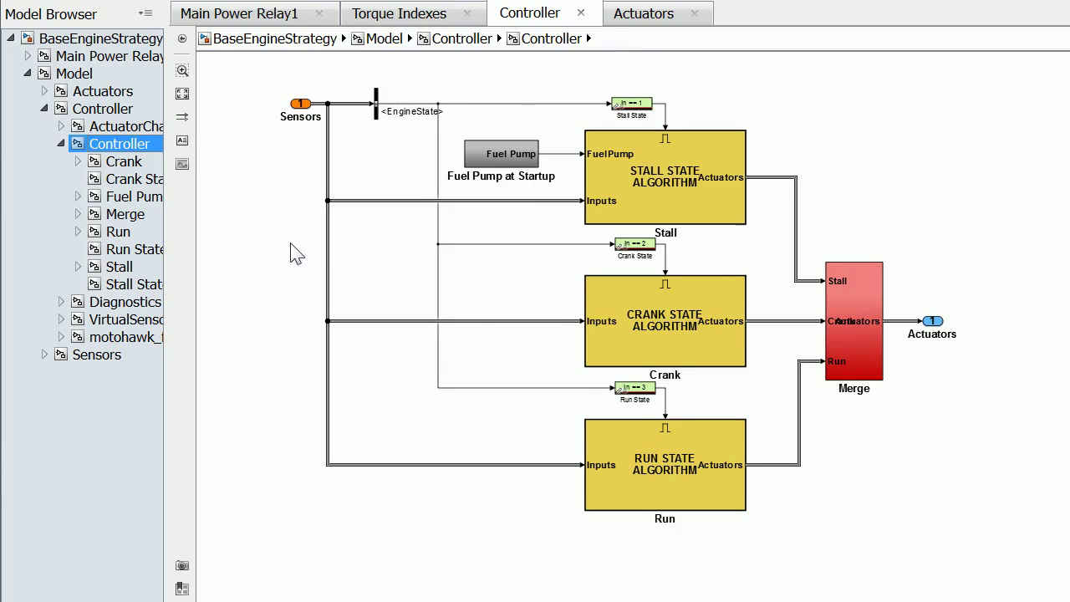
left_click(119, 232)
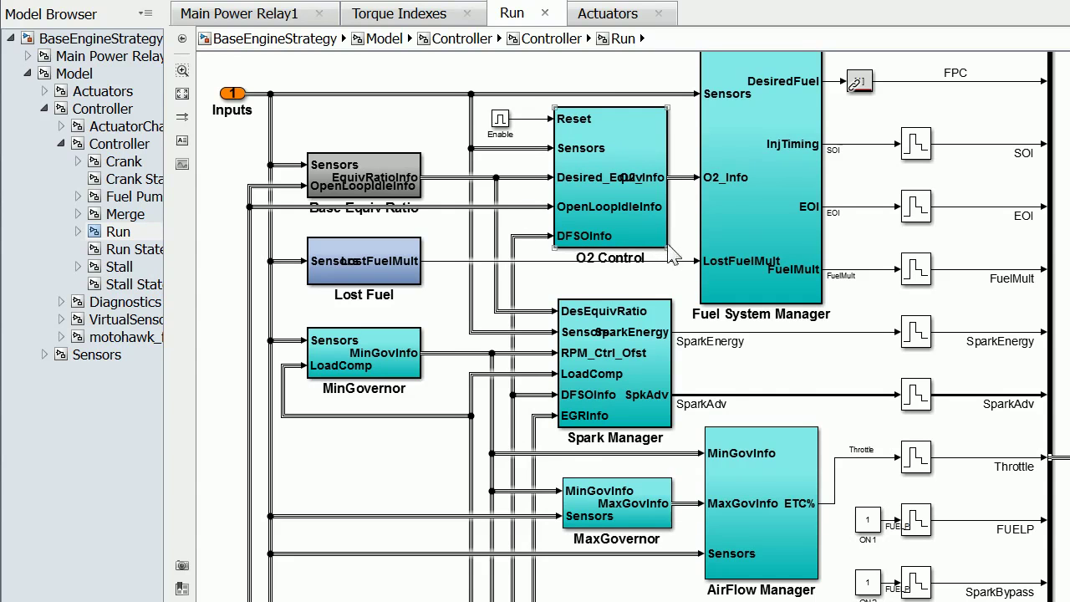
left_click_drag(855, 395, 859, 56)
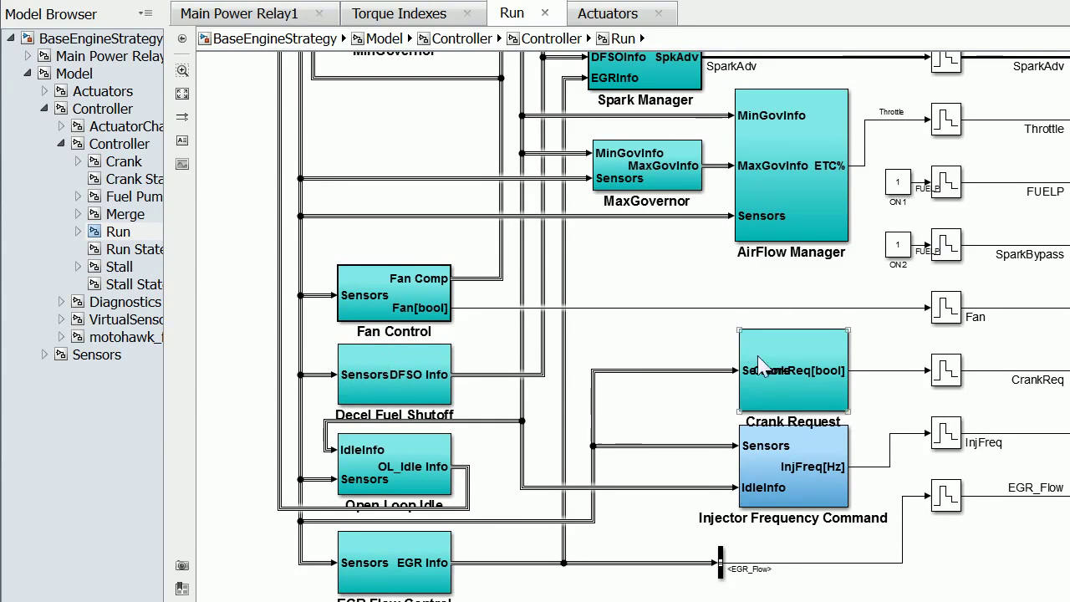
scroll(480, 518, "down", 3)
left_click_drag(657, 197, 662, 511)
left_click_drag(728, 84, 716, 159)
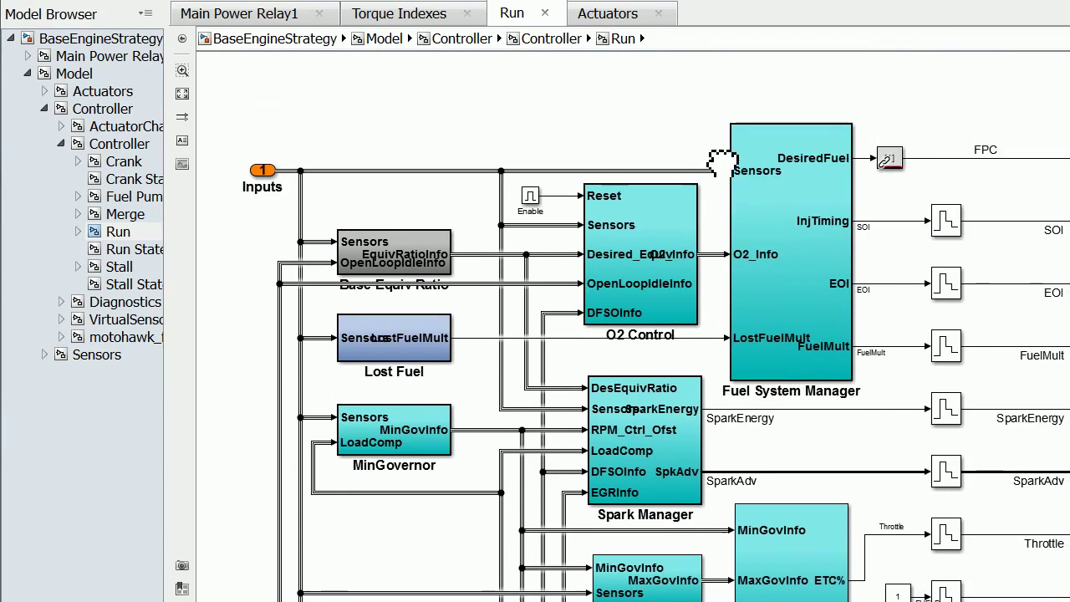
left_click(113, 144)
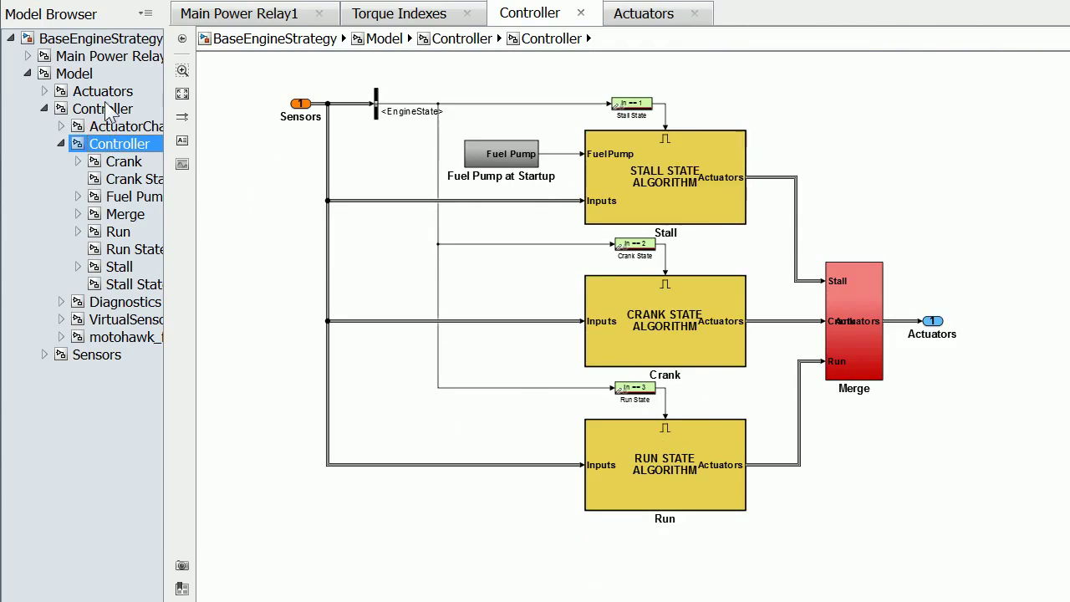
Return through Model > Controller to the top-level BaseEngineStrategy diagram and bring up the Diagnostic Viewer build report
left_click(103, 109)
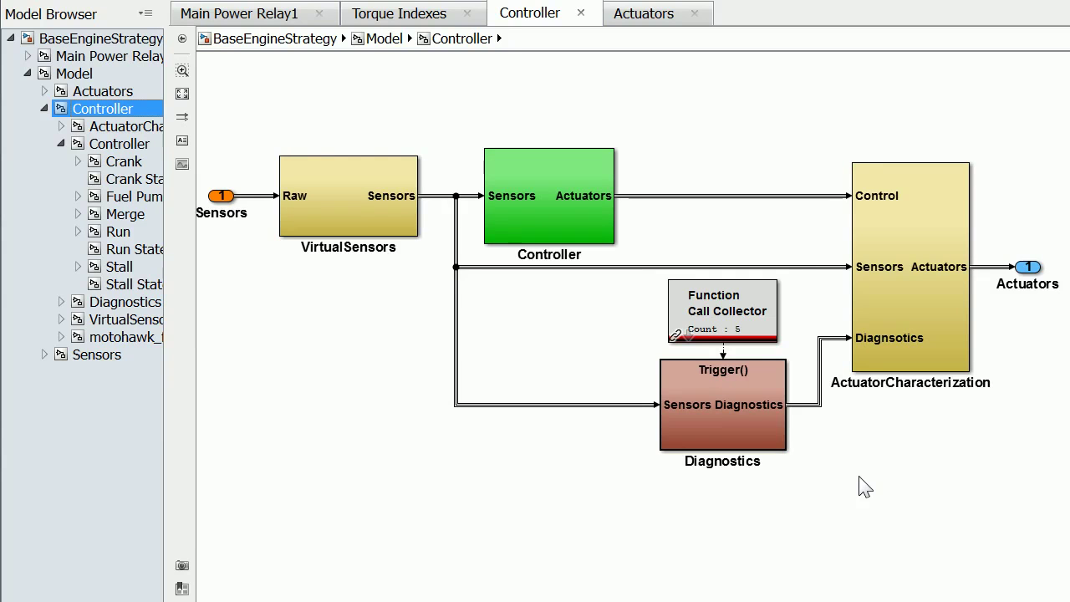
left_click(96, 37)
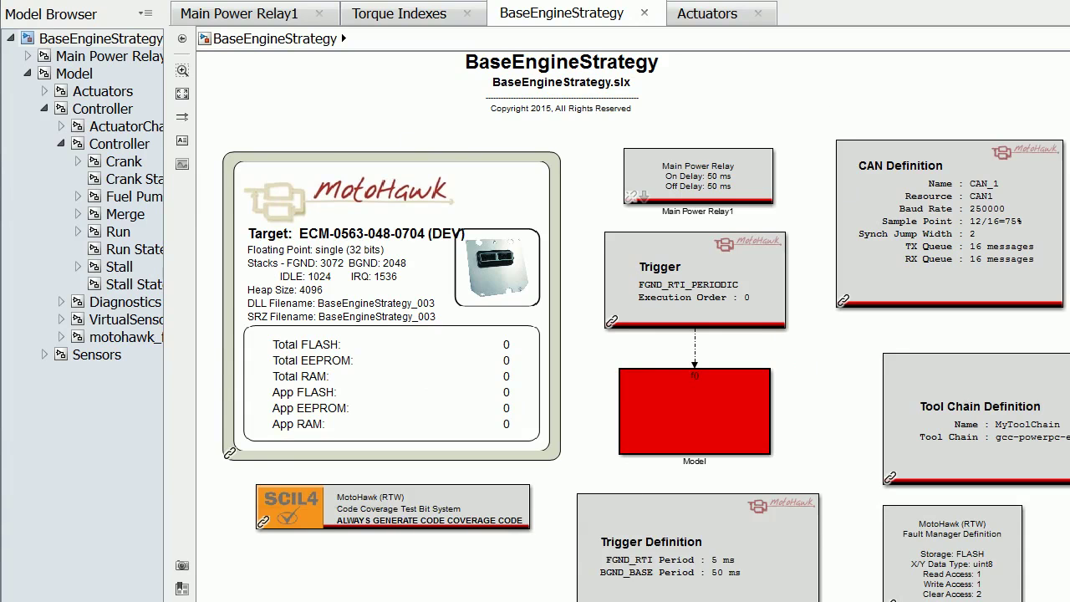
left_click(686, 552)
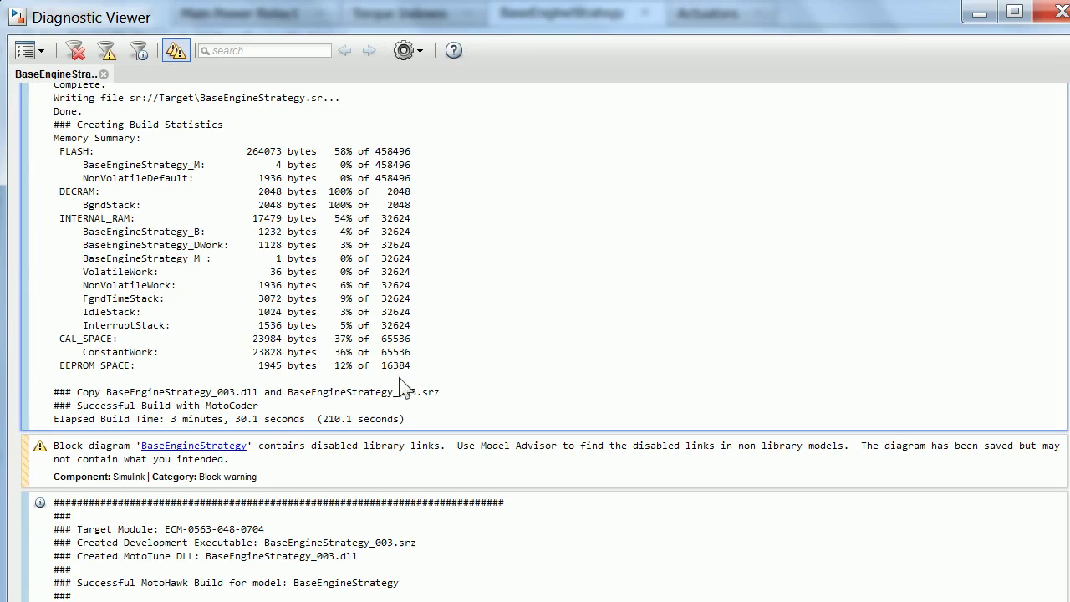
Highlight the log lines for executable BaseEngineStrategy_003.srz and MotoTune DLL BaseEngineStrategy_003.dll
left_click_drag(360, 559, 27, 541)
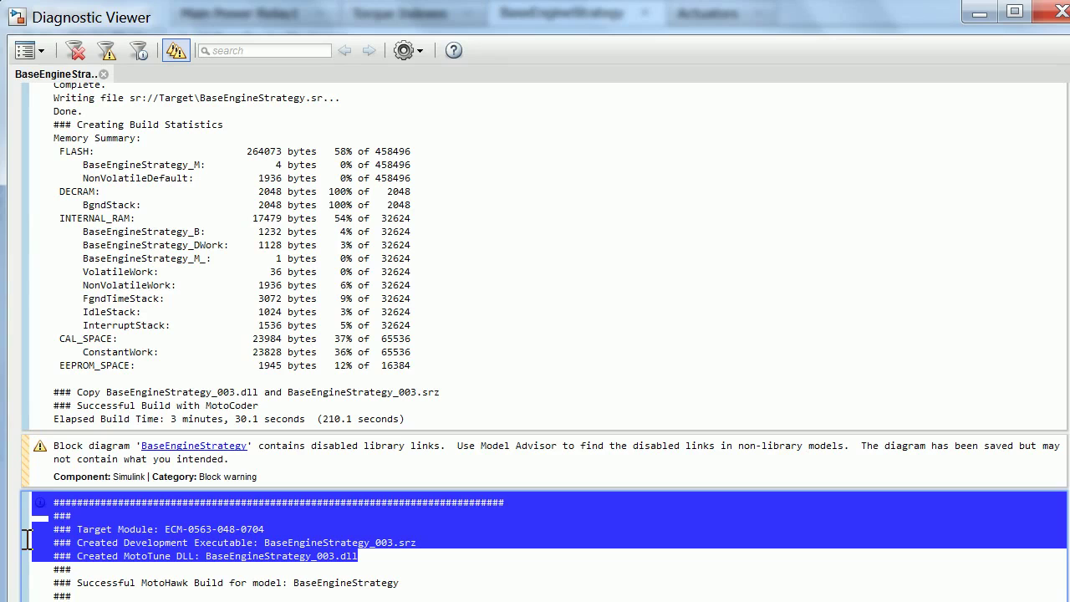